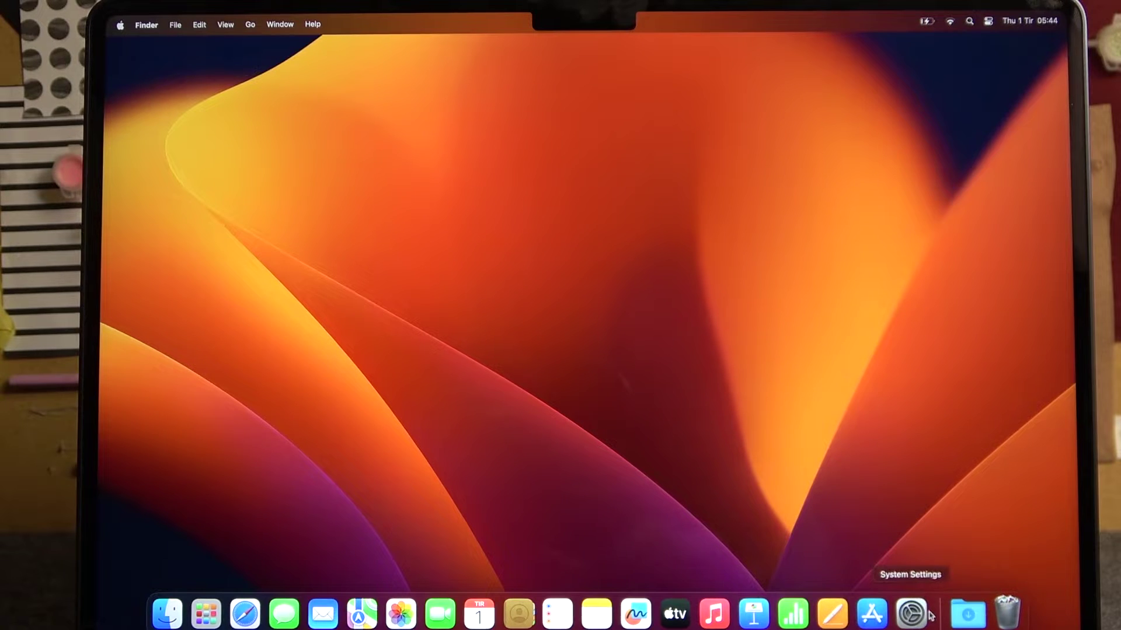
Launch System Settings from the Dock.
{"action": "left_click", "coordinate": [910, 612]}
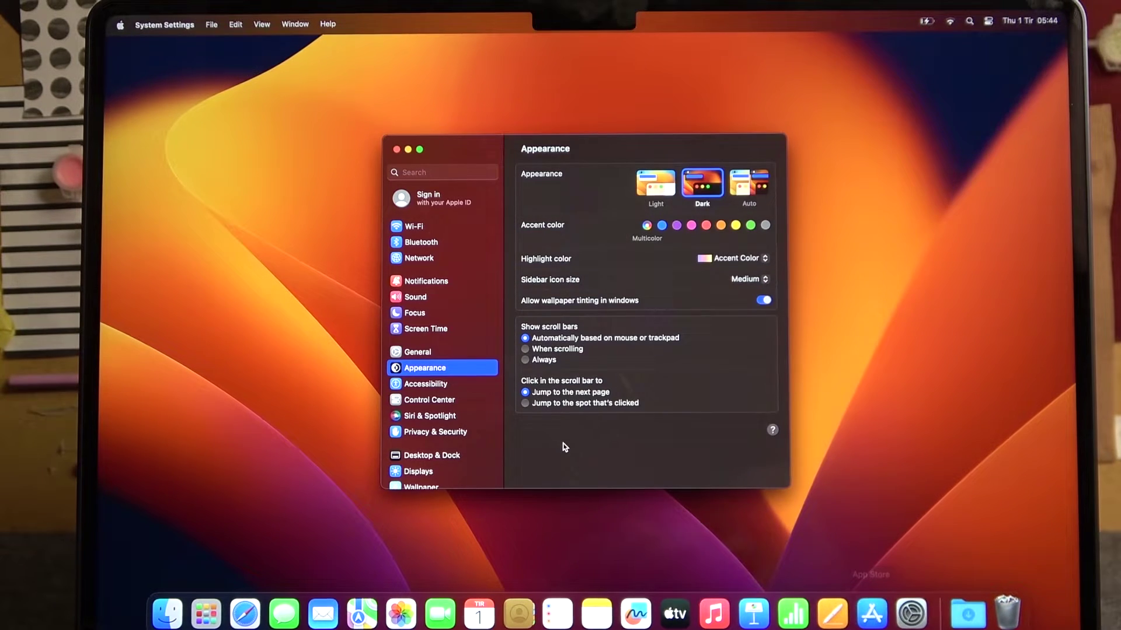
Open the Bluetooth pane and connect the nearby WH-1000XM3 headphones.
{"action": "left_click", "coordinate": [433, 245]}
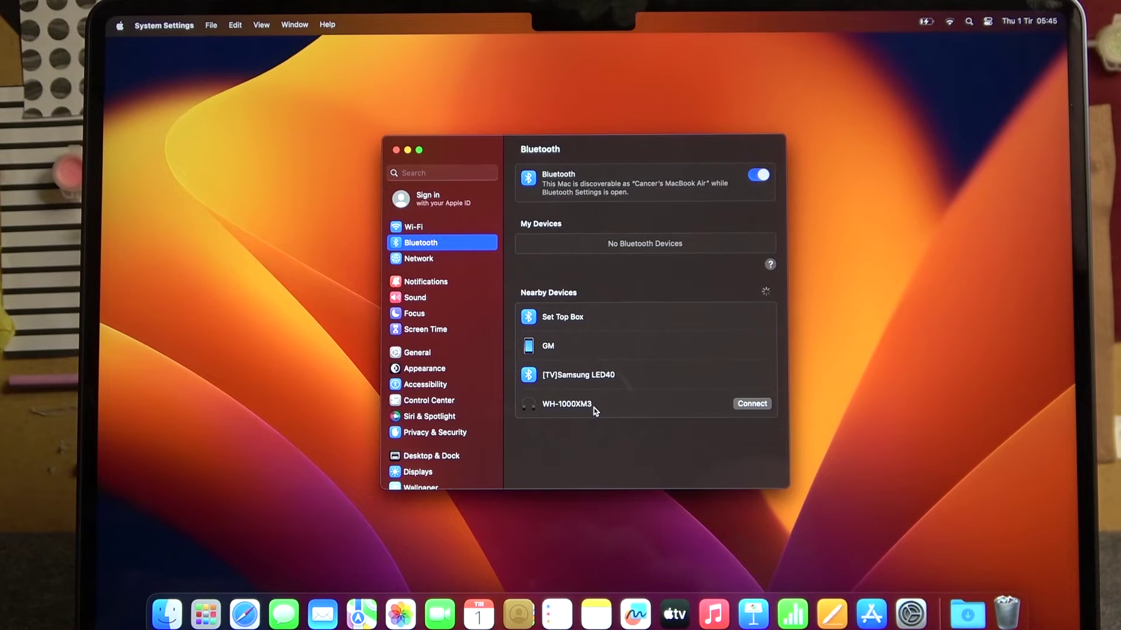
{"action": "left_click", "coordinate": [751, 403]}
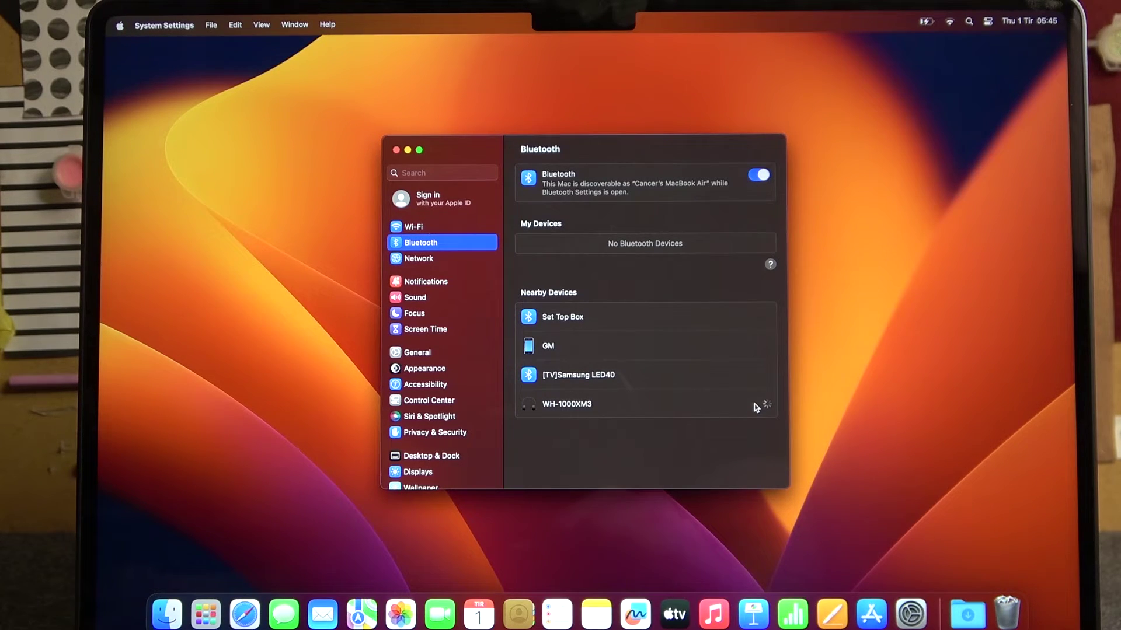